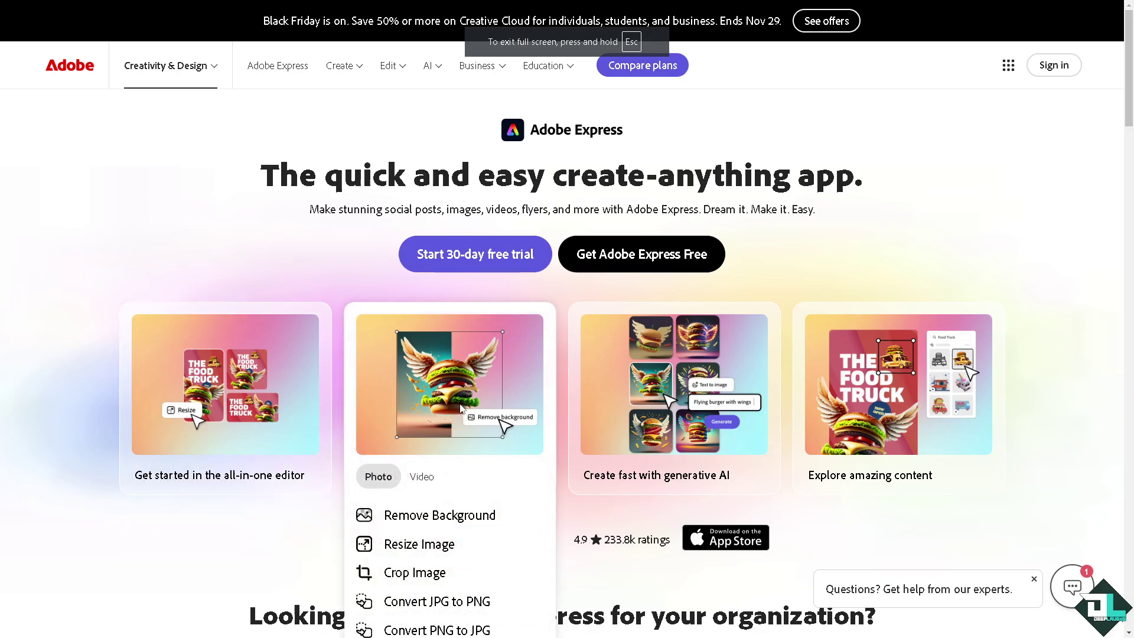
# Start creating a new account from the Adobe Express sign-in page
pyautogui.moveTo(657, 386)
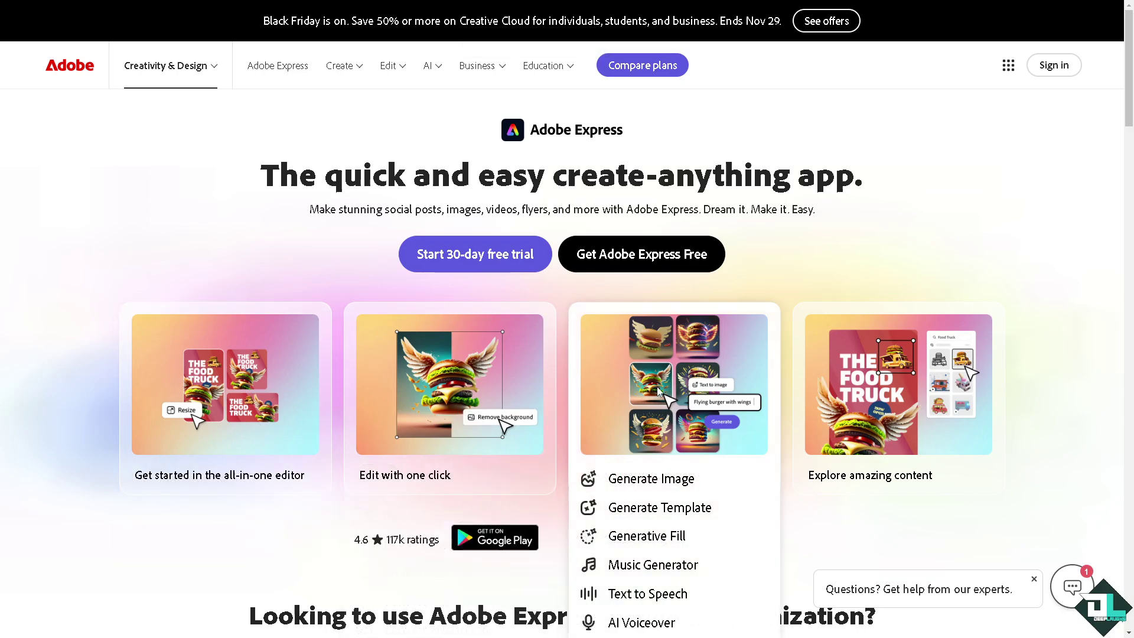
pyautogui.moveTo(891, 378)
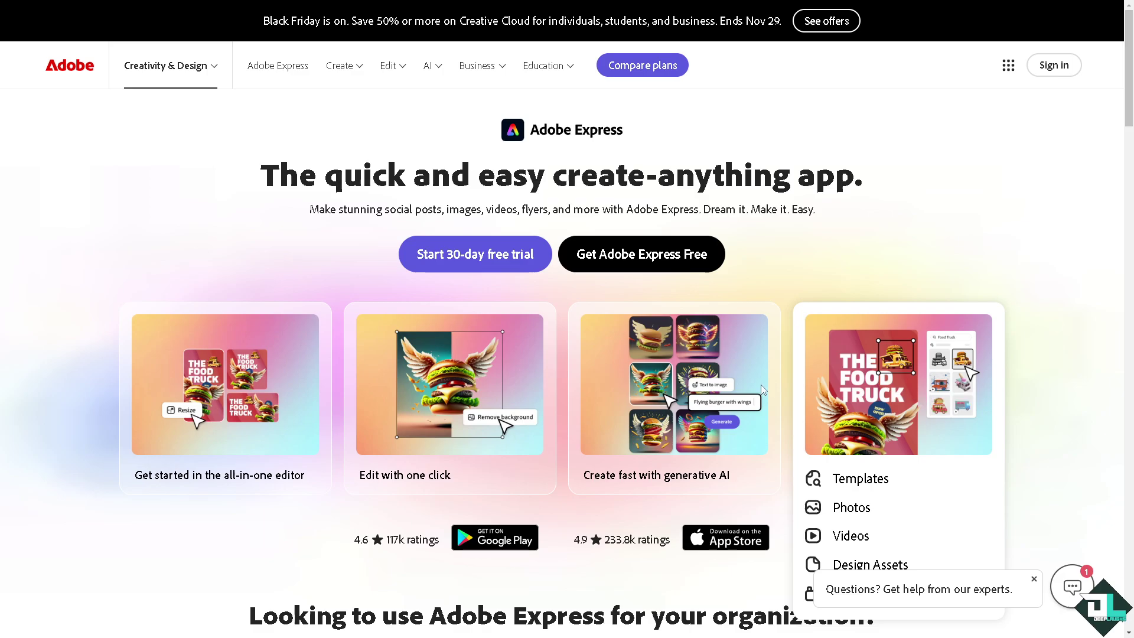
pyautogui.moveTo(477, 383)
pyautogui.moveTo(234, 381)
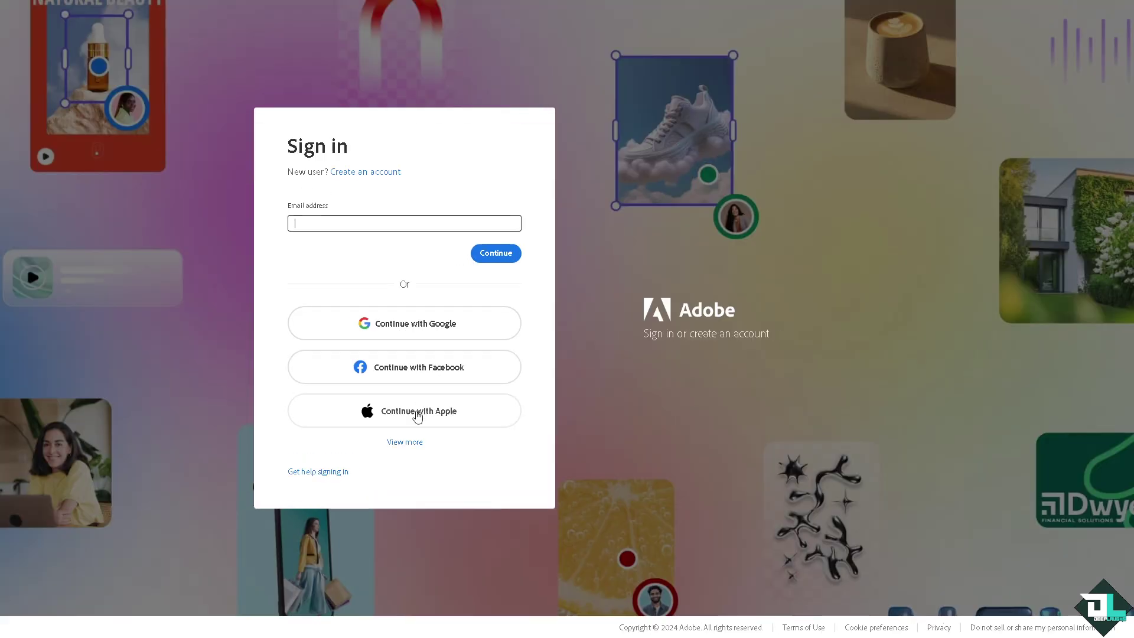
pyautogui.click(379, 117)
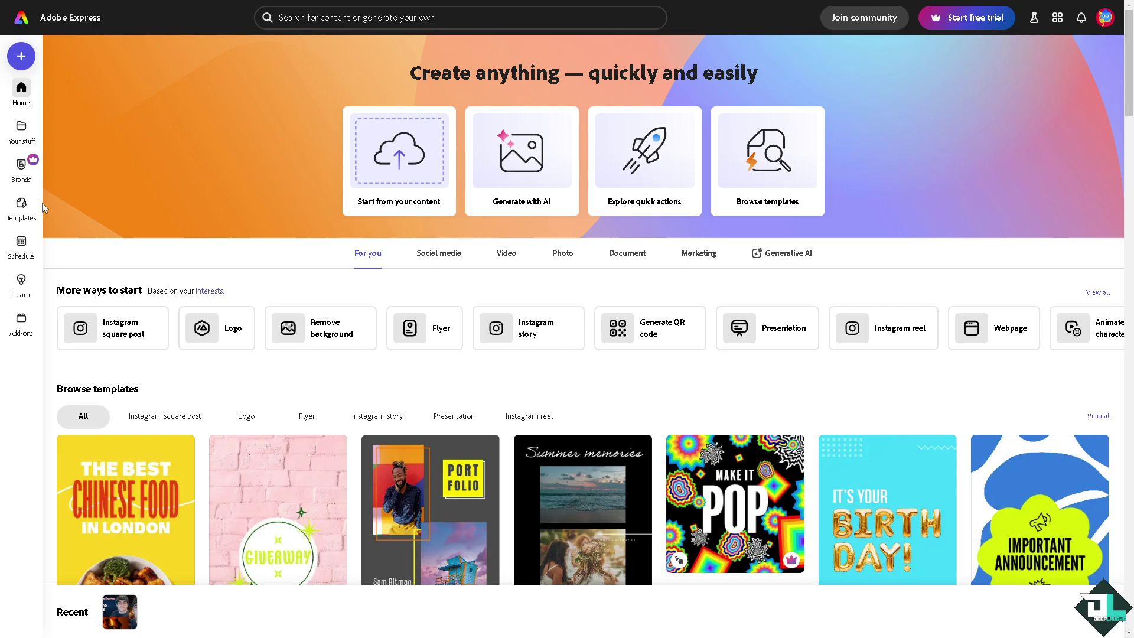
# Open the ADOBE EXPRESS TOPICS project to its 'HOW TO DO SUPERSCRIPT' video page
pyautogui.moveTo(18, 208)
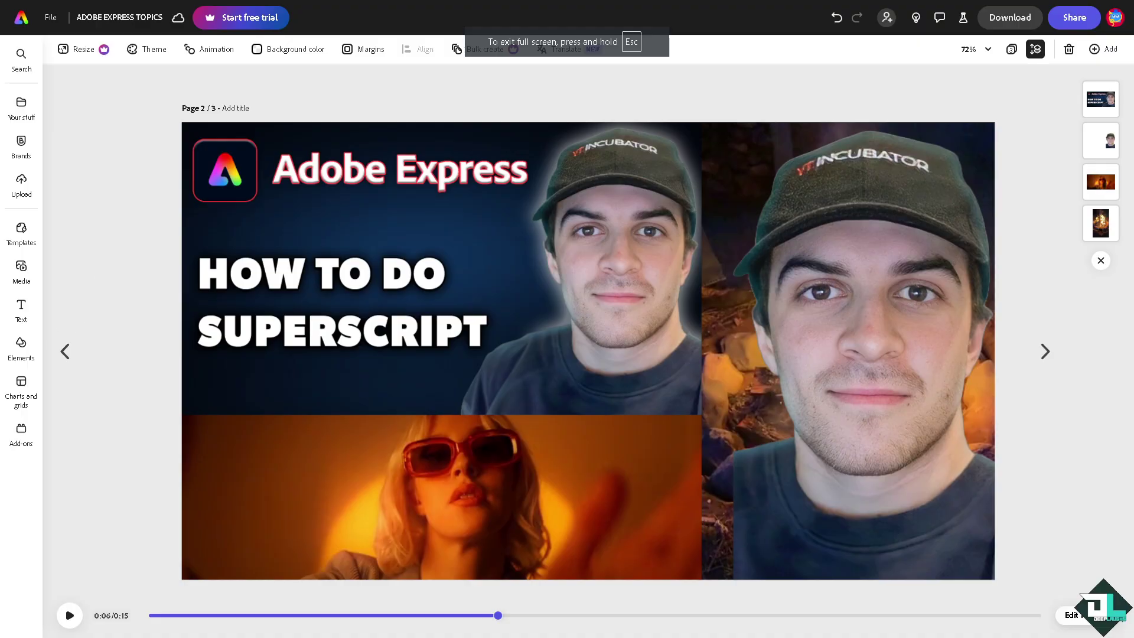
# Select the How to Do Superscript thumbnail and add a new page to the design
pyautogui.click(345, 207)
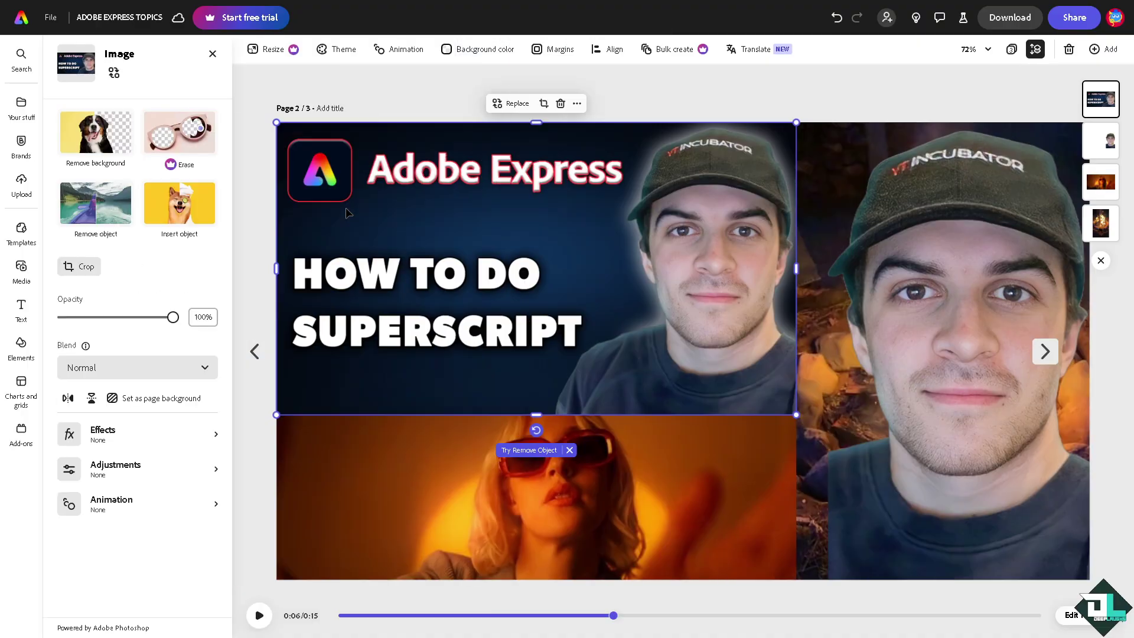
pyautogui.click(1102, 50)
pyautogui.click(1035, 95)
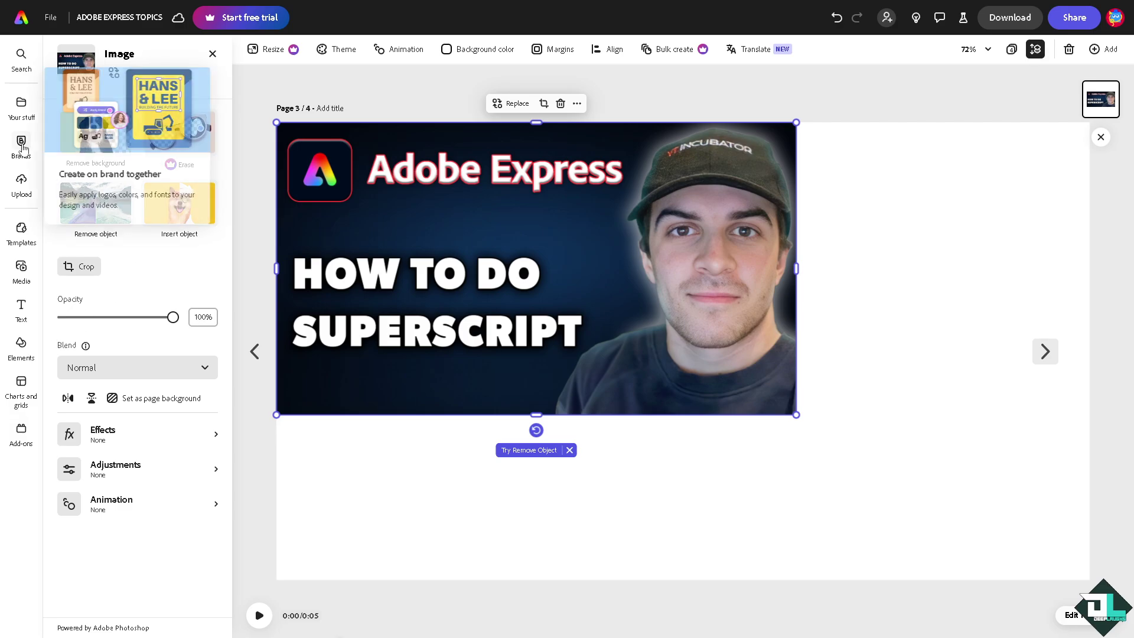
# Add the text 'superscript' below the thumbnail and enlarge it
pyautogui.click(22, 307)
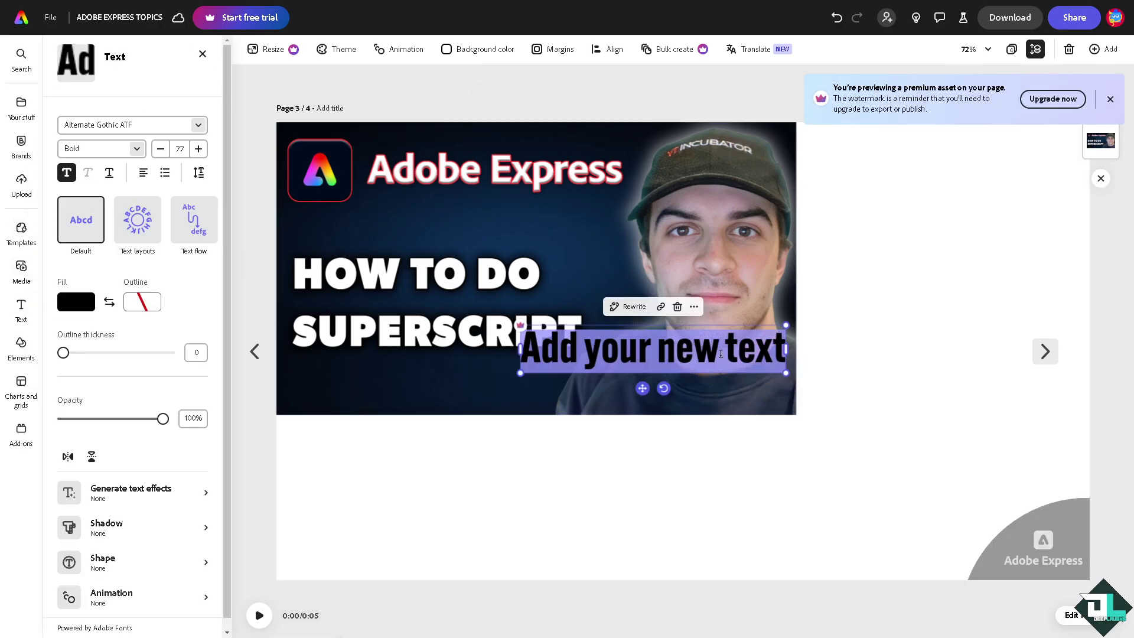
pyautogui.write('superscript')
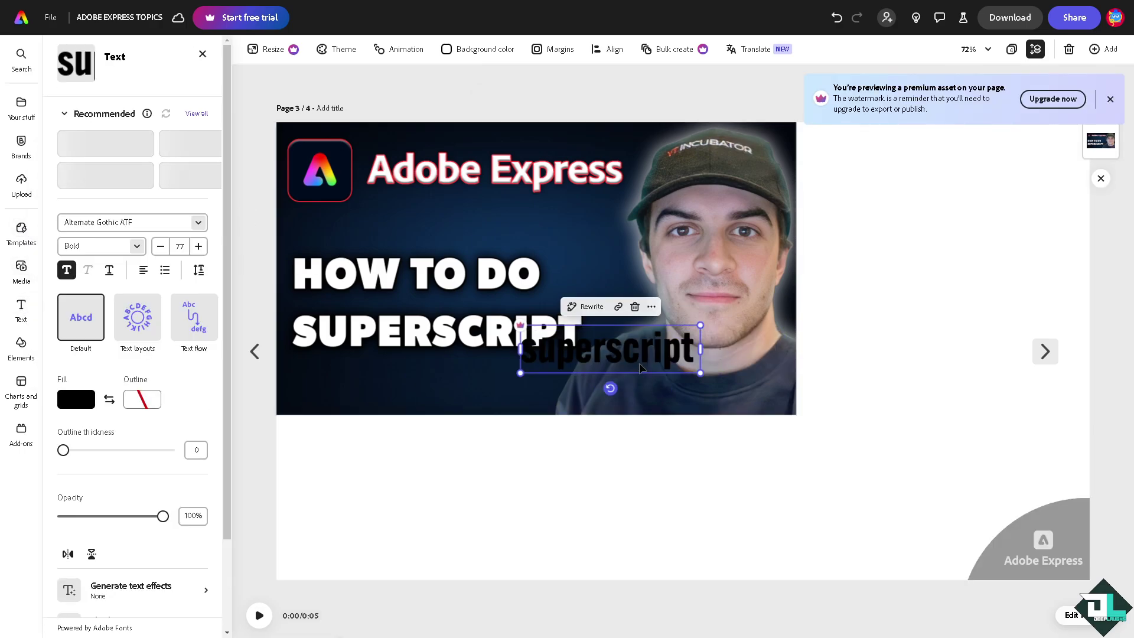
pyautogui.moveTo(626, 356); pyautogui.dragTo(708, 509)
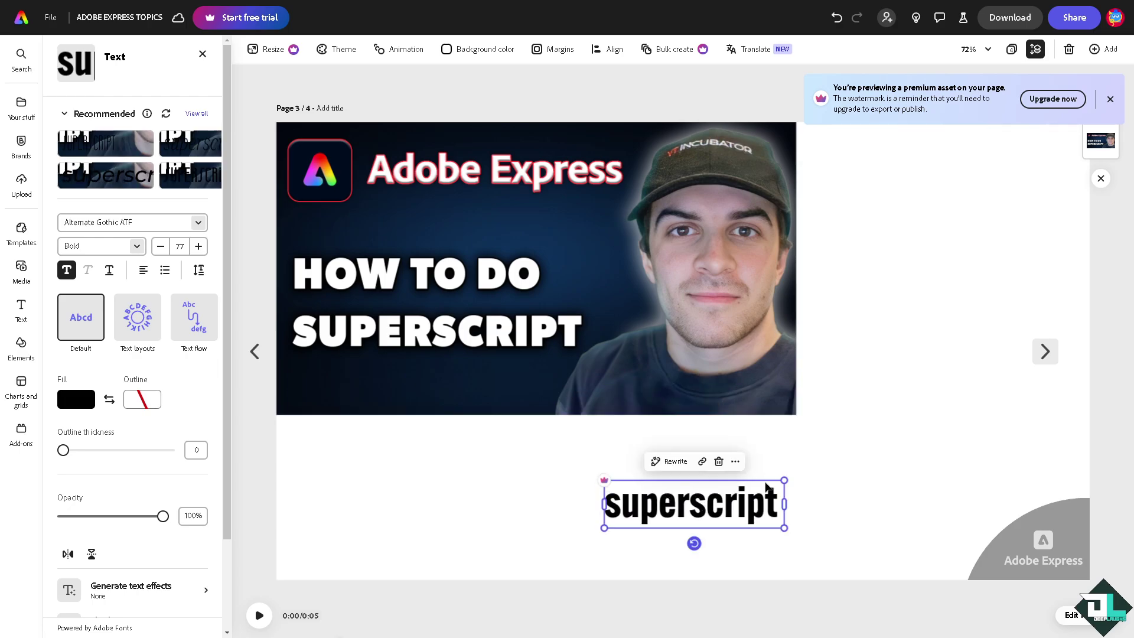
pyautogui.click(746, 502)
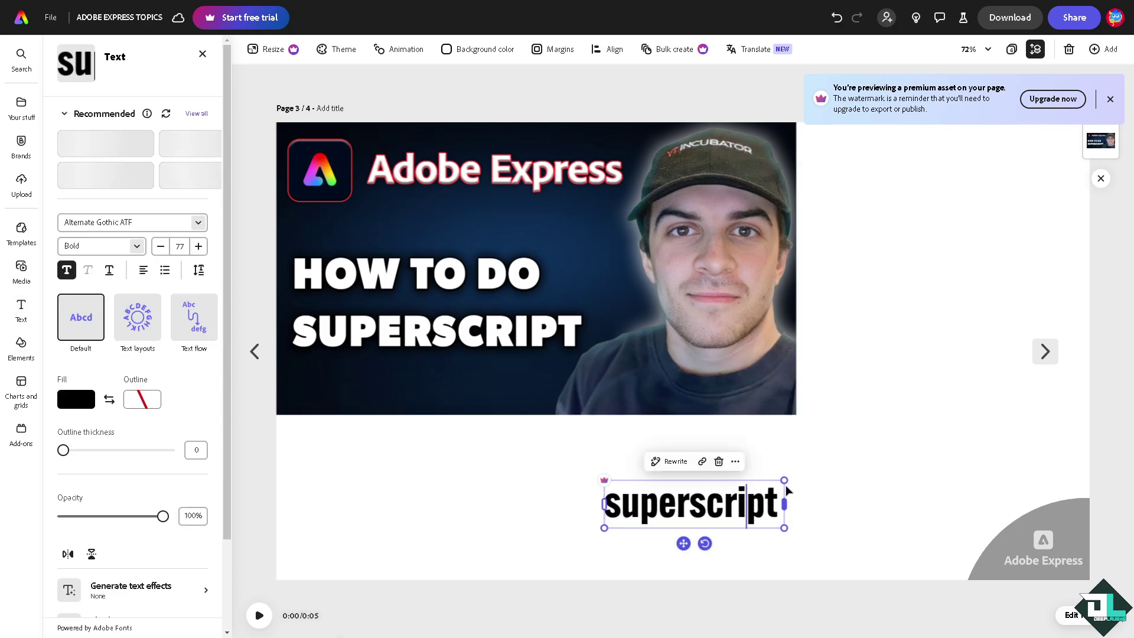
pyautogui.moveTo(784, 480); pyautogui.dragTo(923, 362)
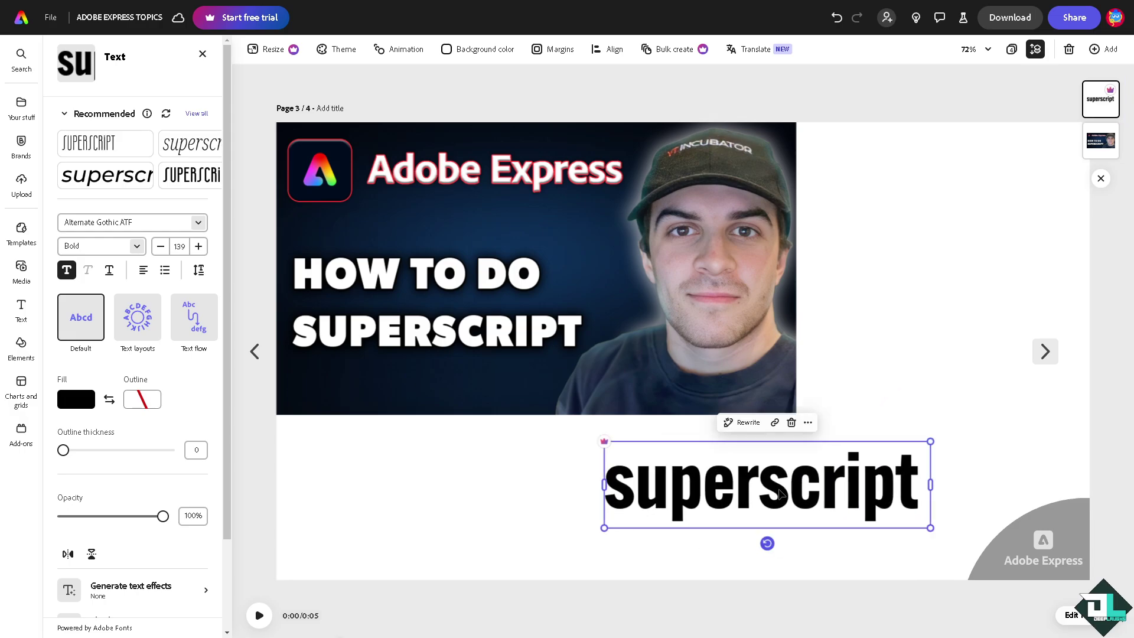
pyautogui.moveTo(779, 493); pyautogui.dragTo(883, 271)
# Shrink the thumbnail photo and move the 'superscript' text up beside it
pyautogui.click(695, 170)
pyautogui.moveTo(797, 417); pyautogui.dragTo(651, 316)
pyautogui.click(766, 274)
pyautogui.moveTo(767, 275); pyautogui.dragTo(719, 241)
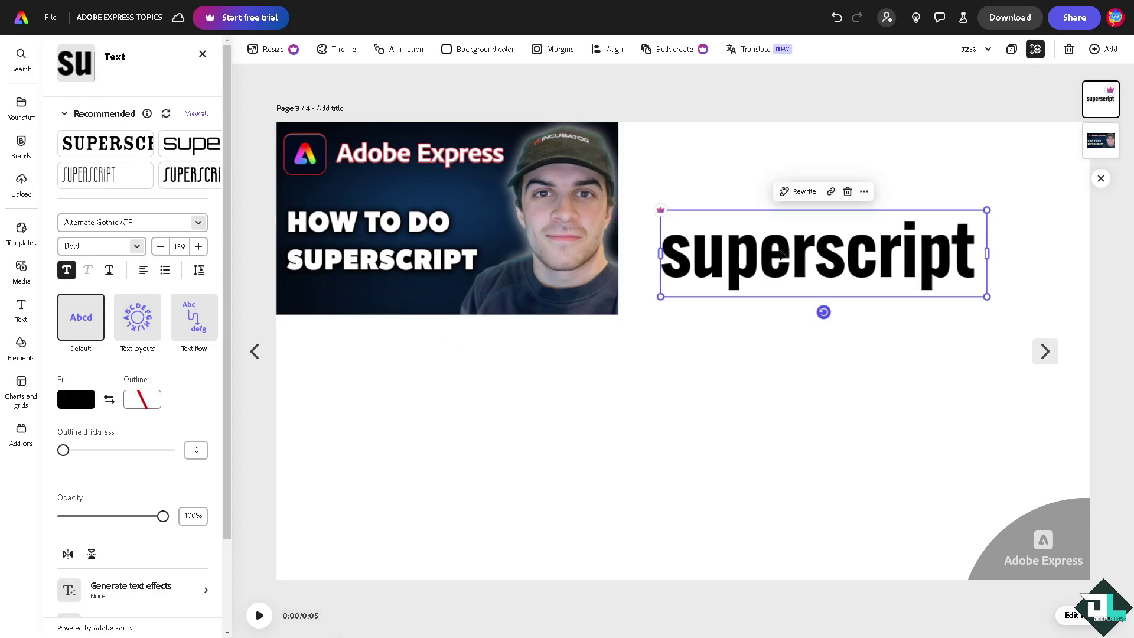
# Duplicate 'superscript' and shrink the copy into a small word raised at its upper right
pyautogui.hotkey('ctrl', 'd')
pyautogui.moveTo(920, 315); pyautogui.dragTo(886, 187)
pyautogui.moveTo(1010, 216); pyautogui.dragTo(989, 199)
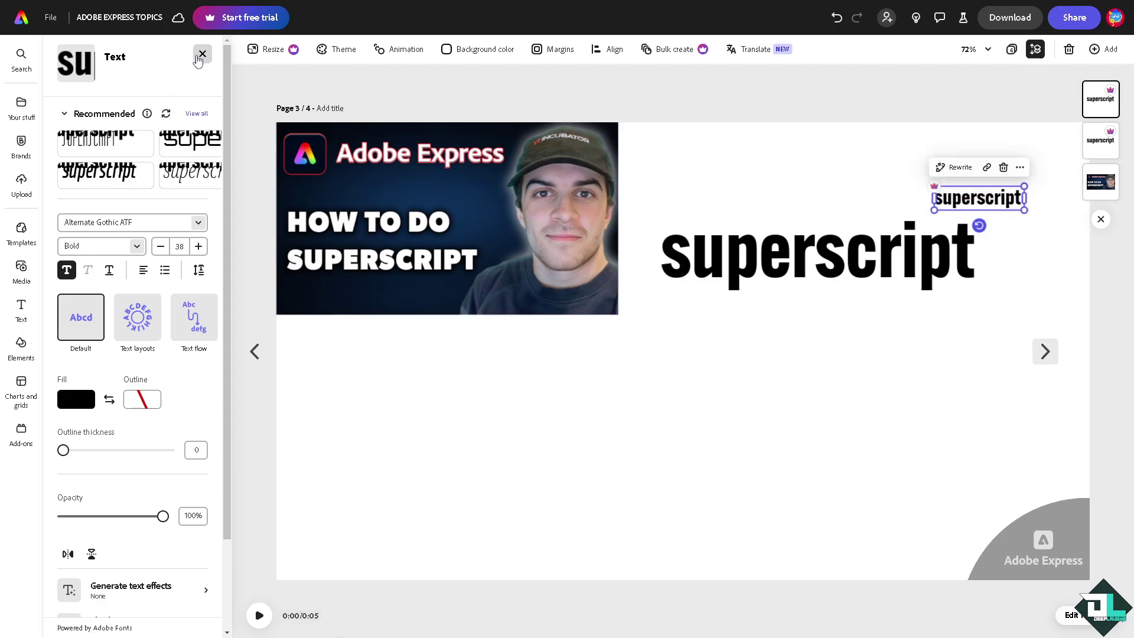
# Add a new text box reading 'X2', enlarged and placed on the lower page
pyautogui.click(202, 54)
pyautogui.click(126, 84)
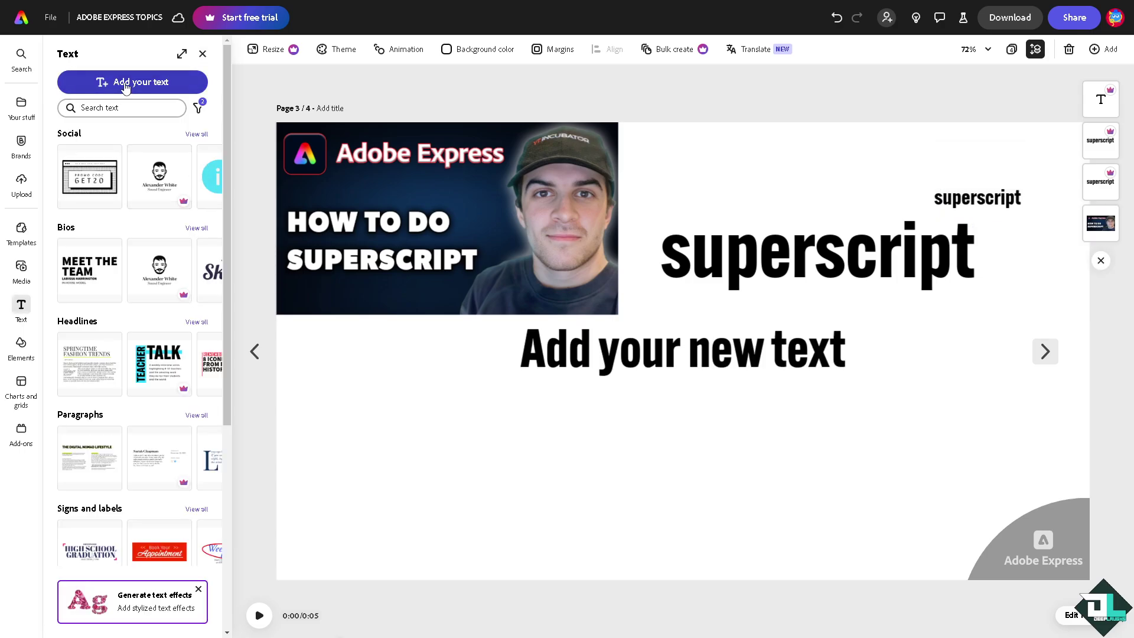
pyautogui.click(589, 347)
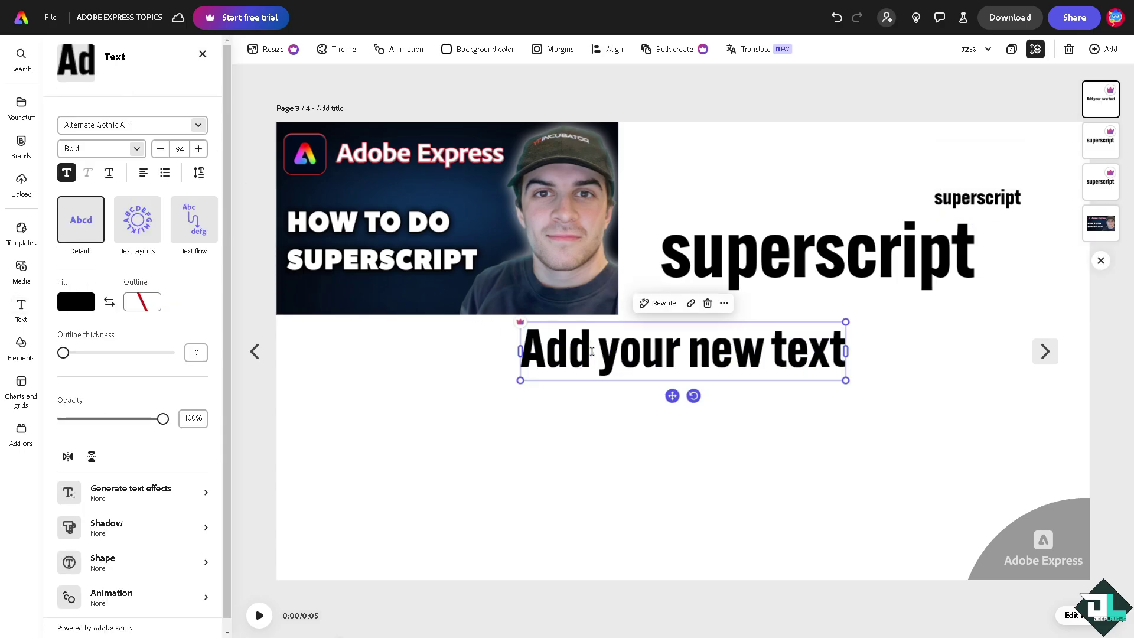
pyautogui.hotkey('ctrl', 'a')
pyautogui.write('X')
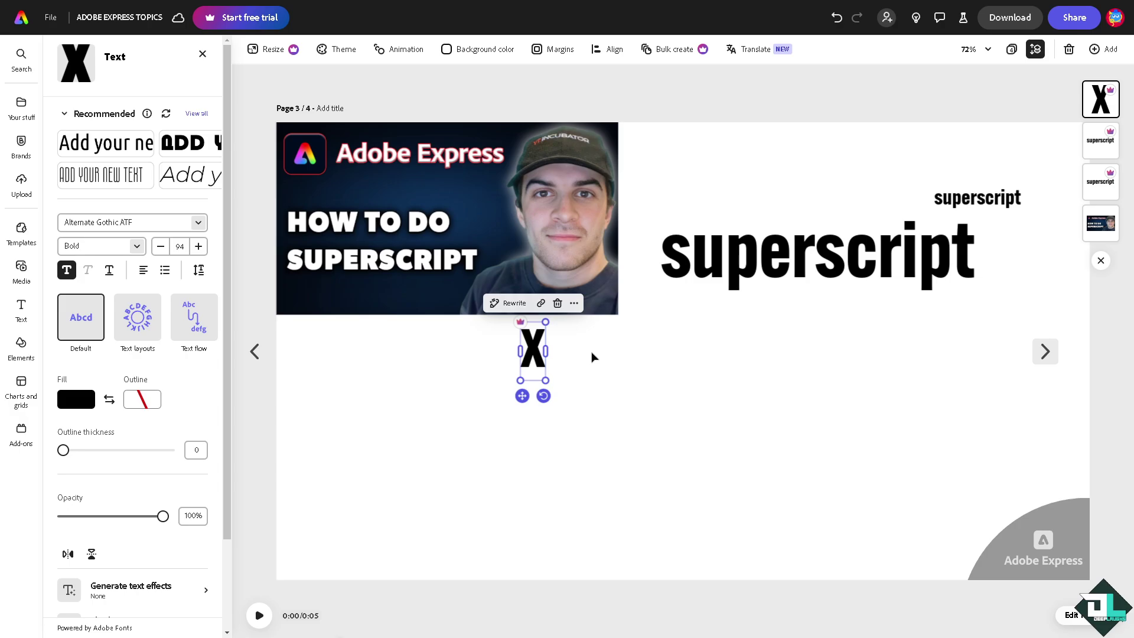
pyautogui.write('2')
pyautogui.moveTo(559, 364); pyautogui.dragTo(603, 518)
pyautogui.moveTo(614, 474); pyautogui.dragTo(714, 373)
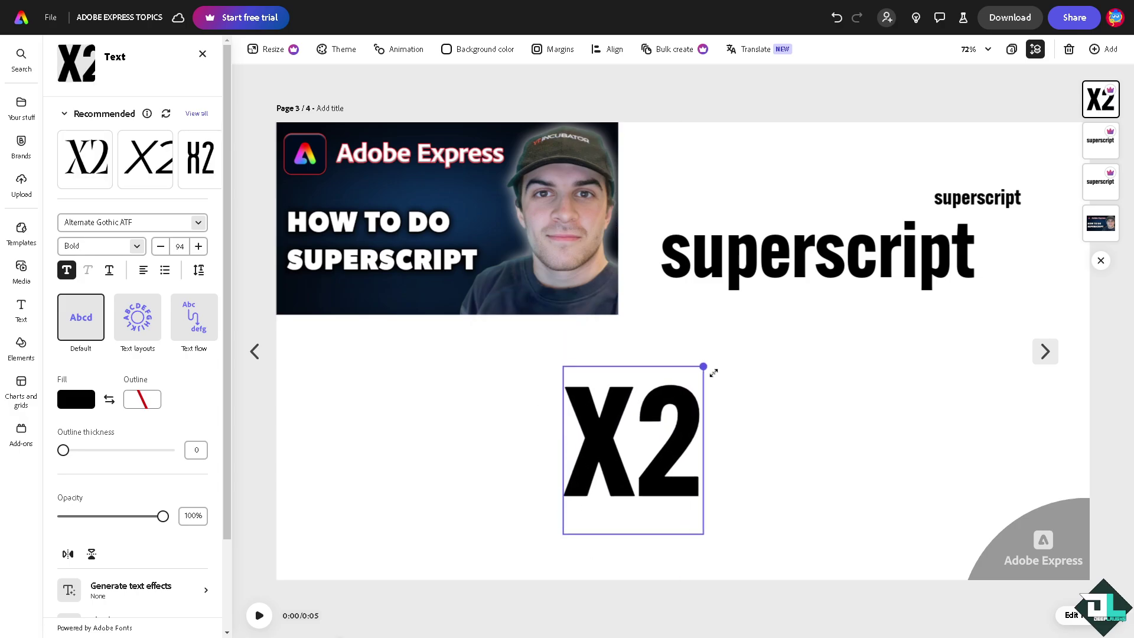
pyautogui.press('Escape')
pyautogui.hotkey('ctrl', 'z')
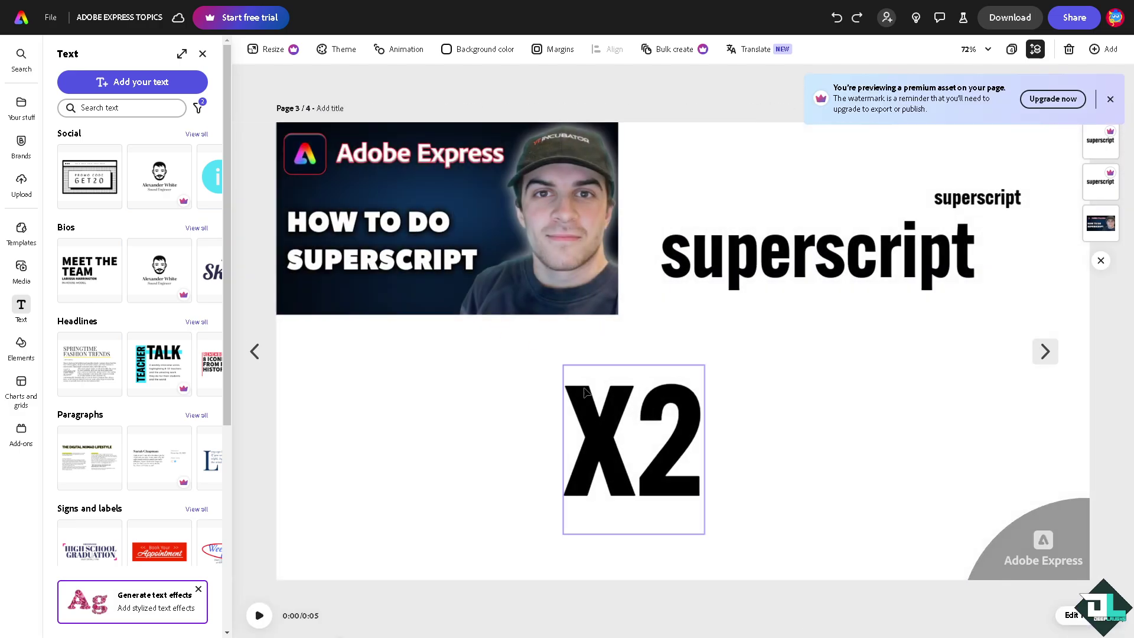
# Duplicate X2 and shrink the copy into a raised superscript at its upper right
pyautogui.click(602, 413)
pyautogui.hotkey('ctrl', 'd')
pyautogui.moveTo(722, 447); pyautogui.dragTo(834, 325)
pyautogui.moveTo(866, 466); pyautogui.dragTo(736, 376)
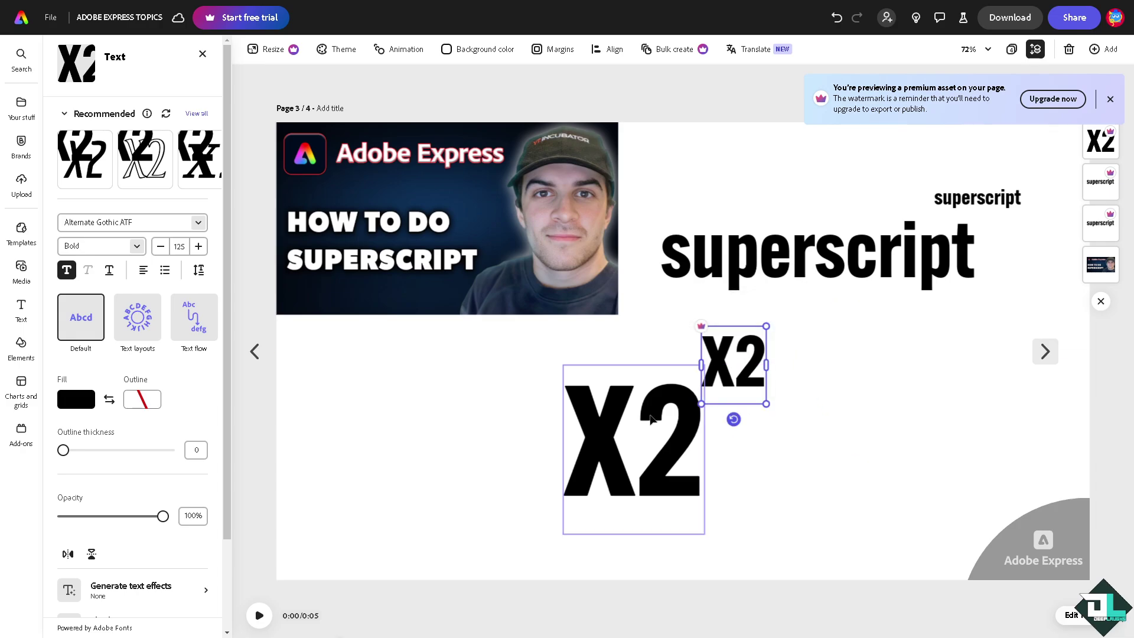
# Group the two X2 texts, move the group down-left, and duplicate it
pyautogui.keyDown('shift'); pyautogui.click(633, 442); pyautogui.keyUp('shift')
pyautogui.click(629, 413)
pyautogui.keyDown('shift'); pyautogui.click(732, 360); pyautogui.keyUp('shift')
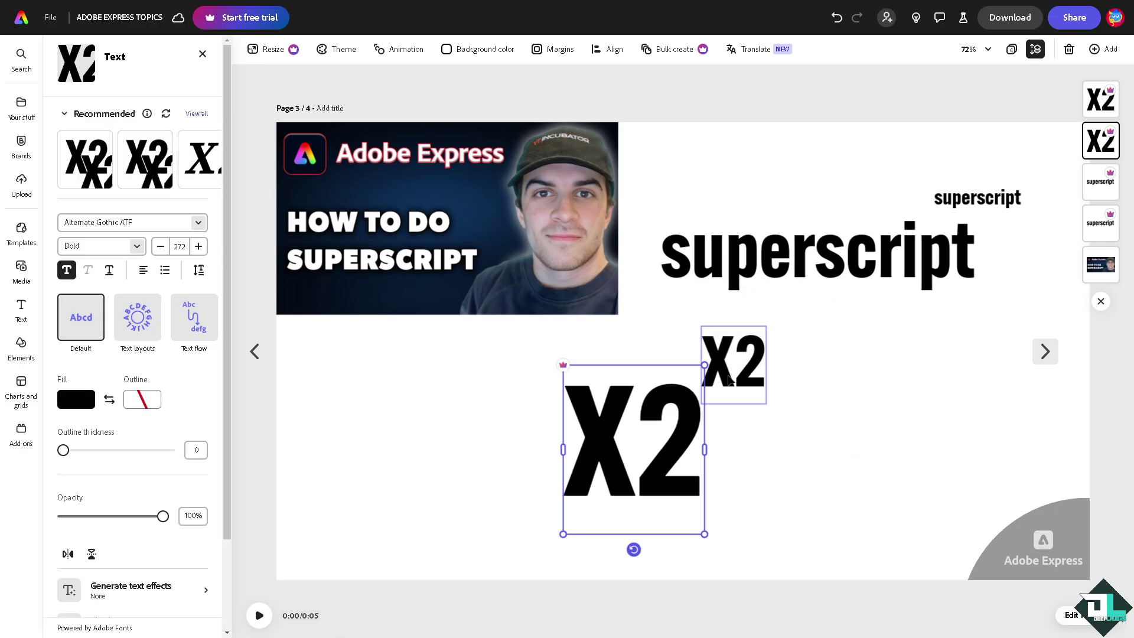
pyautogui.click(646, 307)
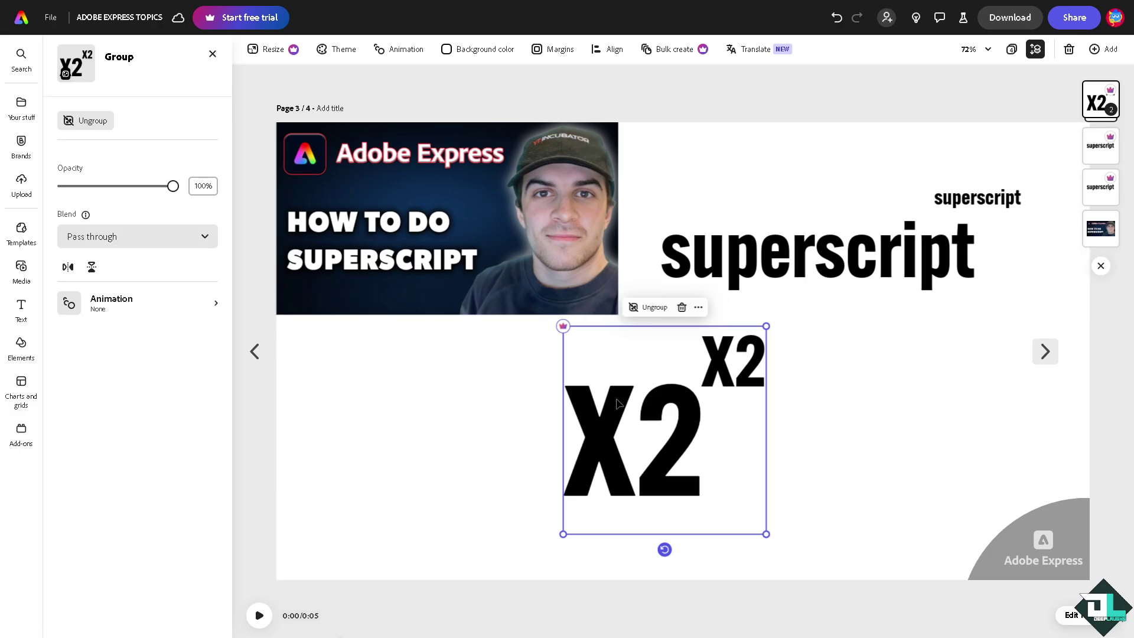
pyautogui.moveTo(619, 406); pyautogui.dragTo(361, 432)
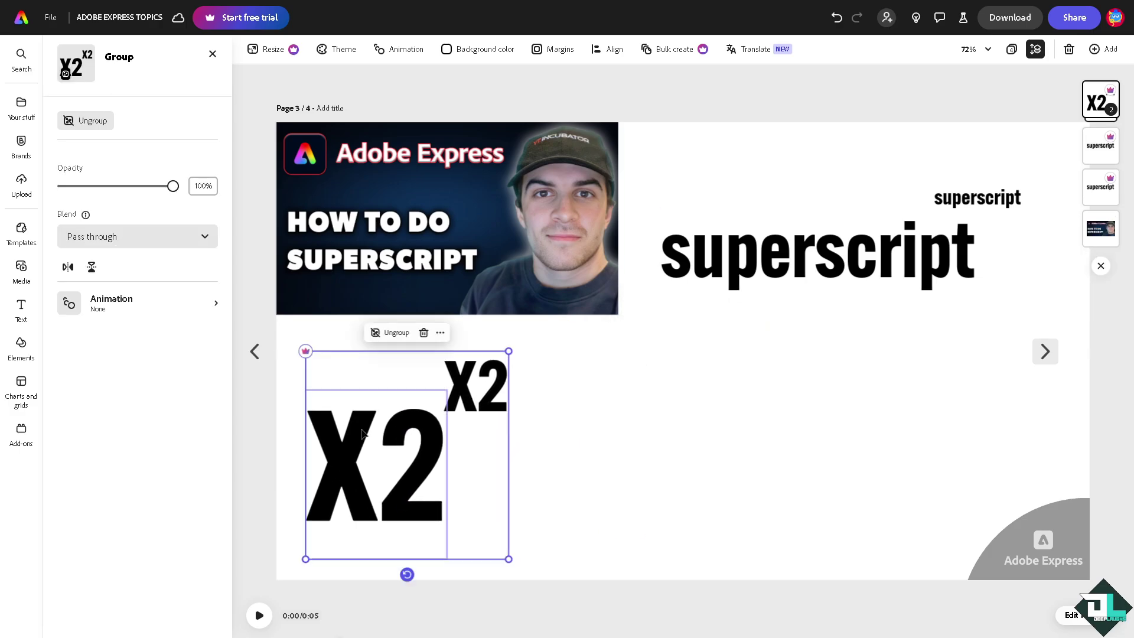
pyautogui.hotkey('ctrl', 'd')
# Move the copied group right and edit its raised X2 to read just '2'
pyautogui.moveTo(478, 458); pyautogui.dragTo(723, 405)
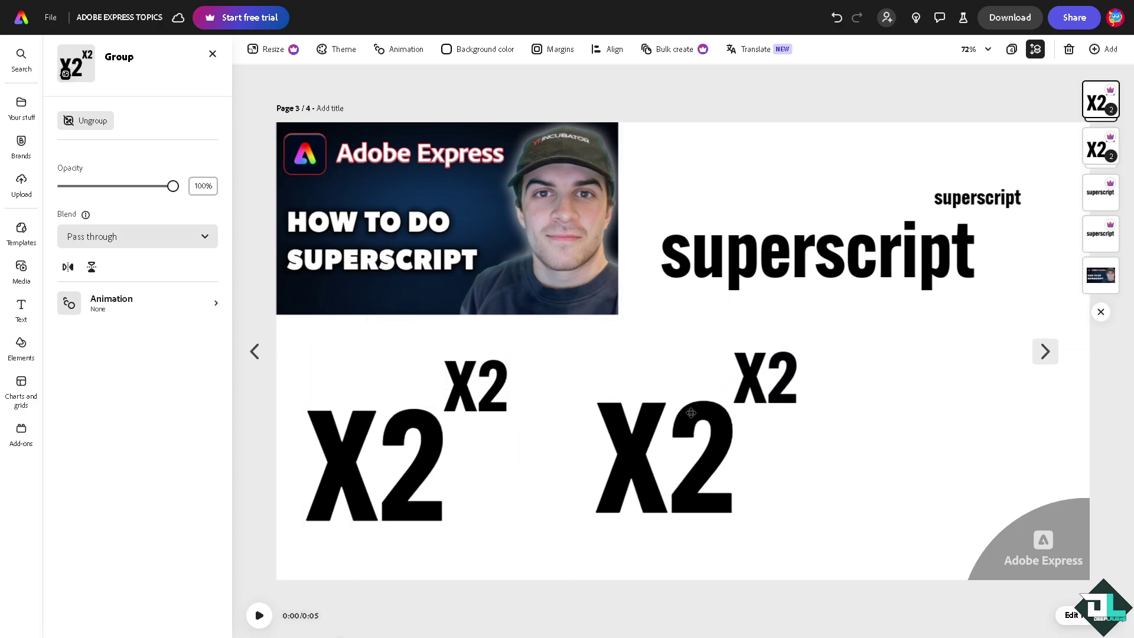
pyautogui.doubleClick(764, 376)
pyautogui.click(765, 376)
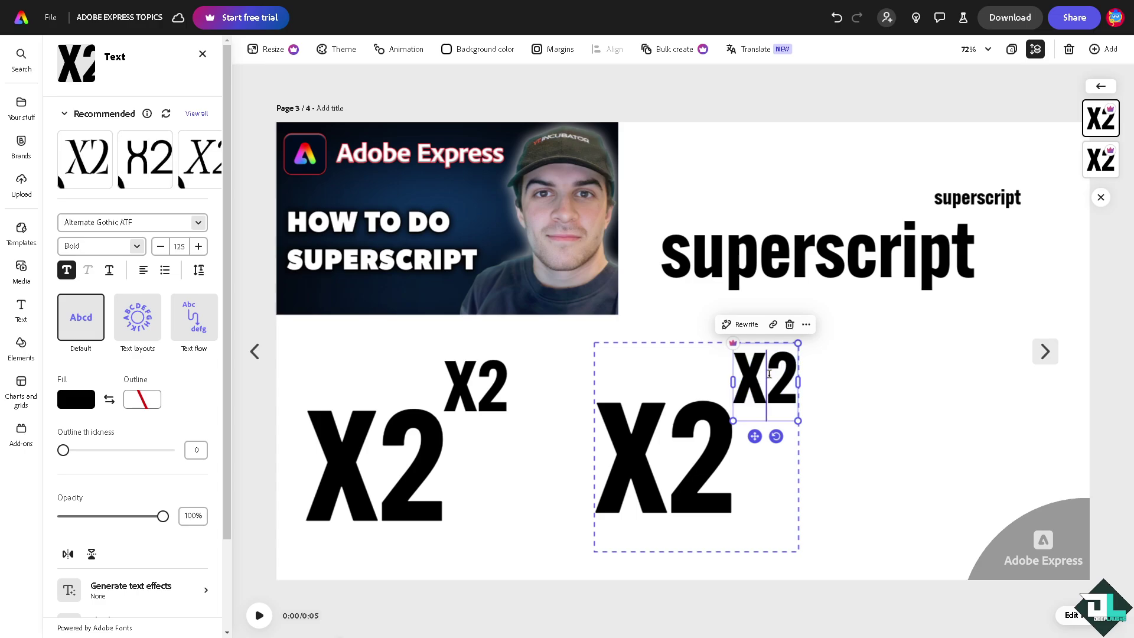
pyautogui.press('BackSpace')
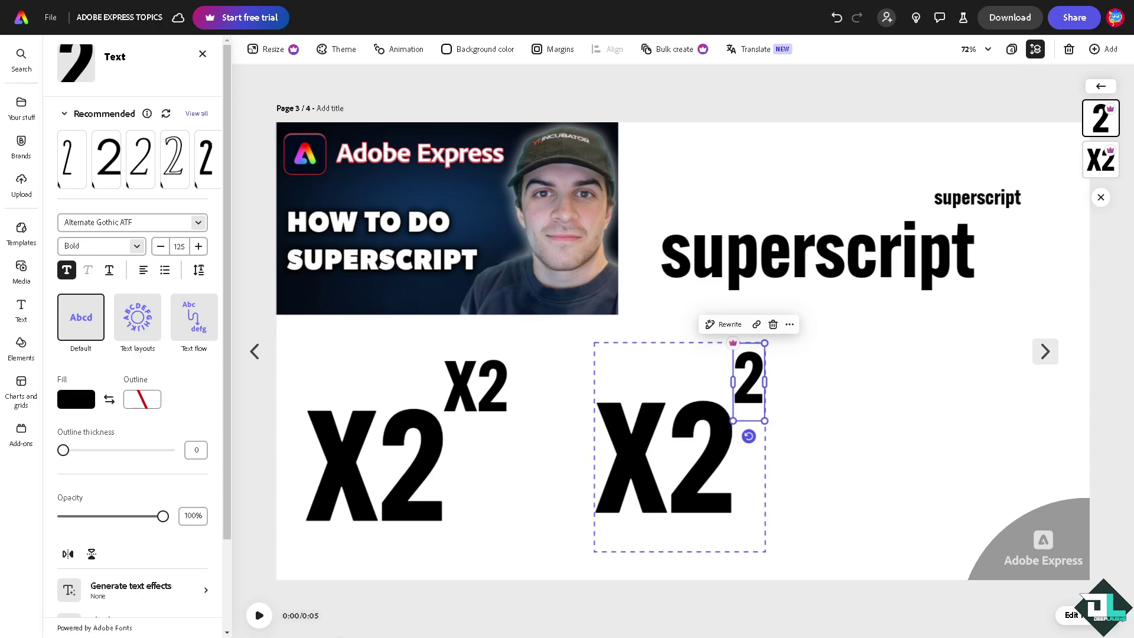
pyautogui.click(638, 326)
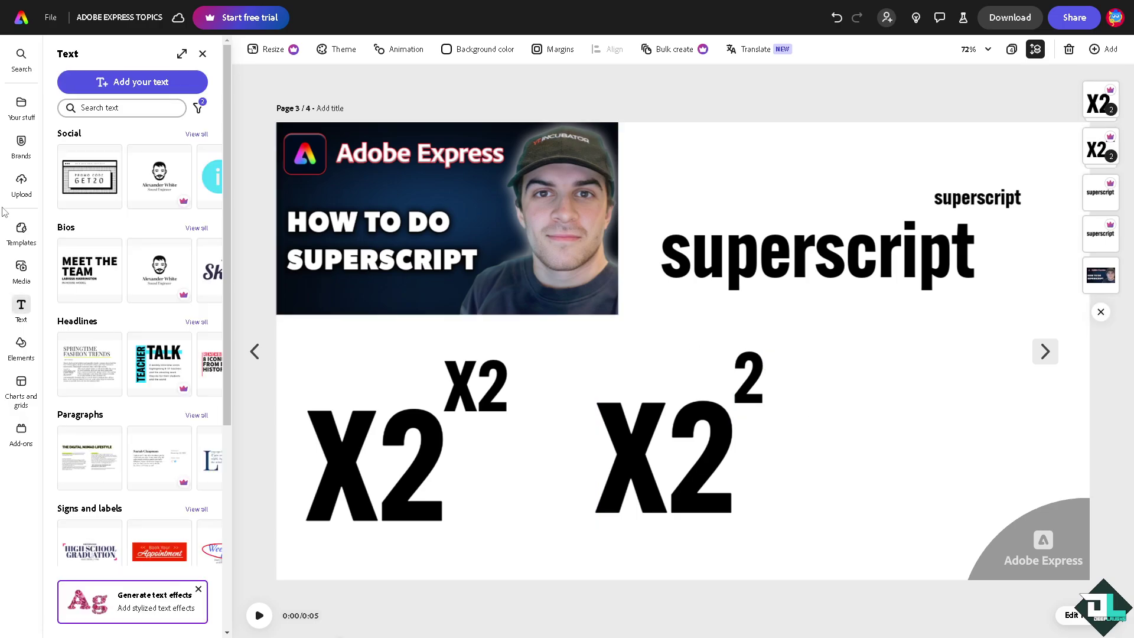
# Slightly enlarge the HOW TO DO SUPERSCRIPT thumbnail at the top left
pyautogui.click(202, 54)
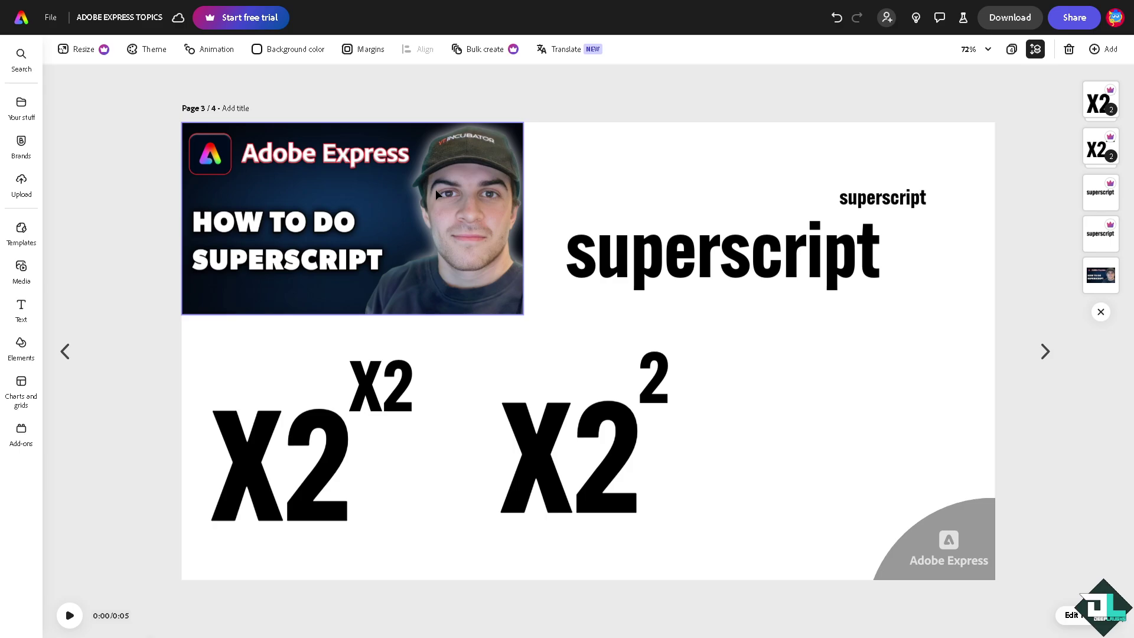
pyautogui.click(472, 244)
pyautogui.moveTo(617, 316); pyautogui.dragTo(637, 337)
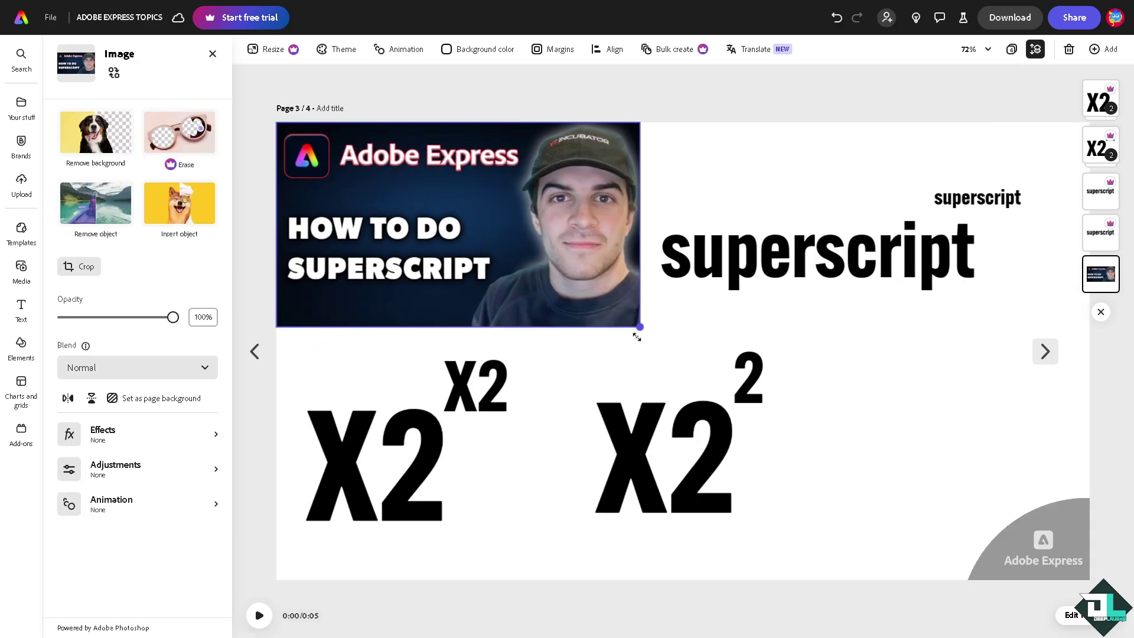
pyautogui.click(213, 54)
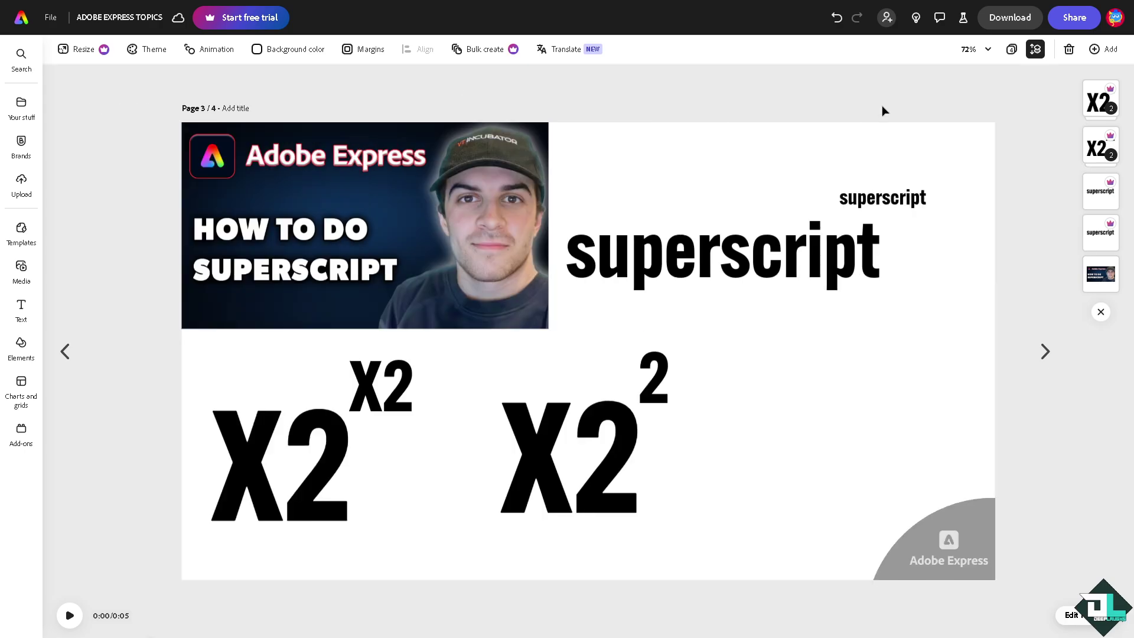
# Confirm MP4 as the download format, then copy the design's share link
pyautogui.click(1016, 20)
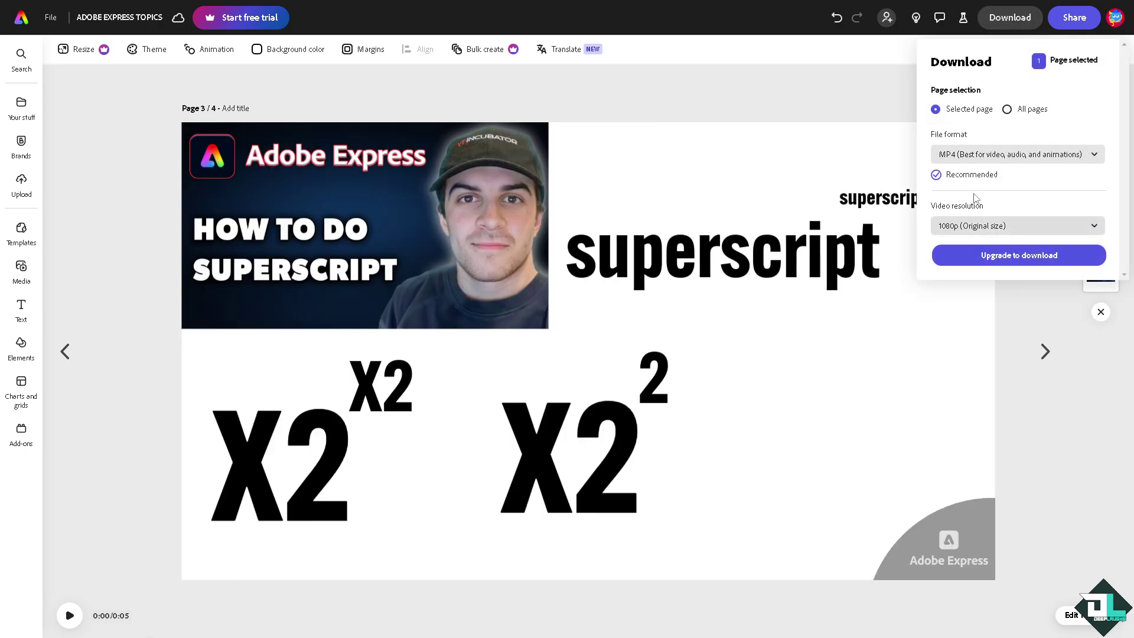
pyautogui.click(985, 156)
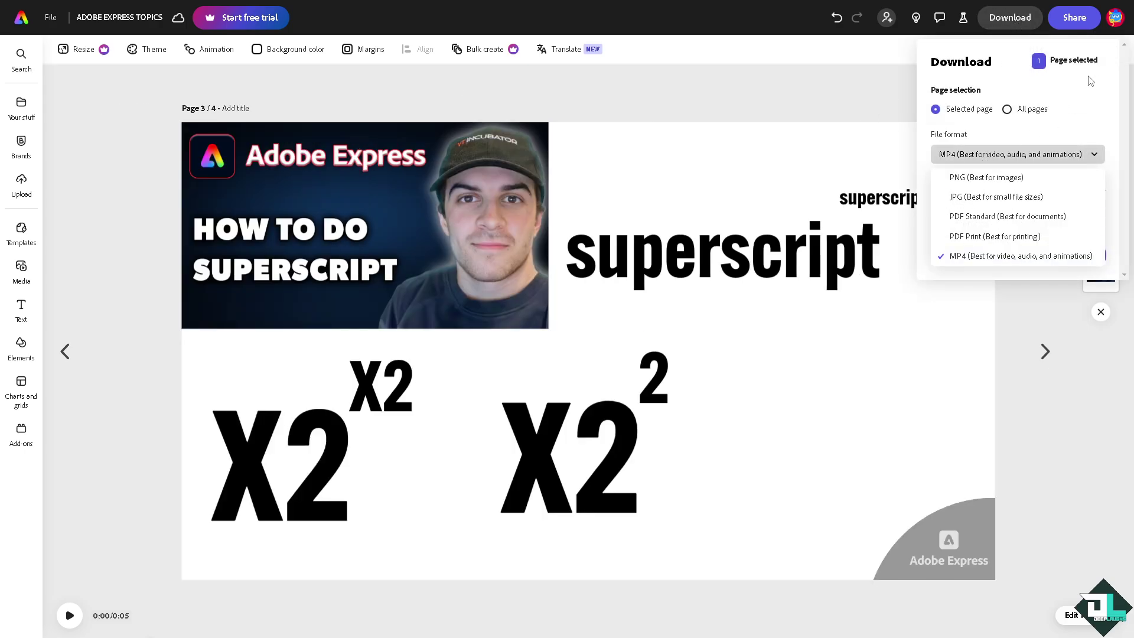
pyautogui.click(830, 96)
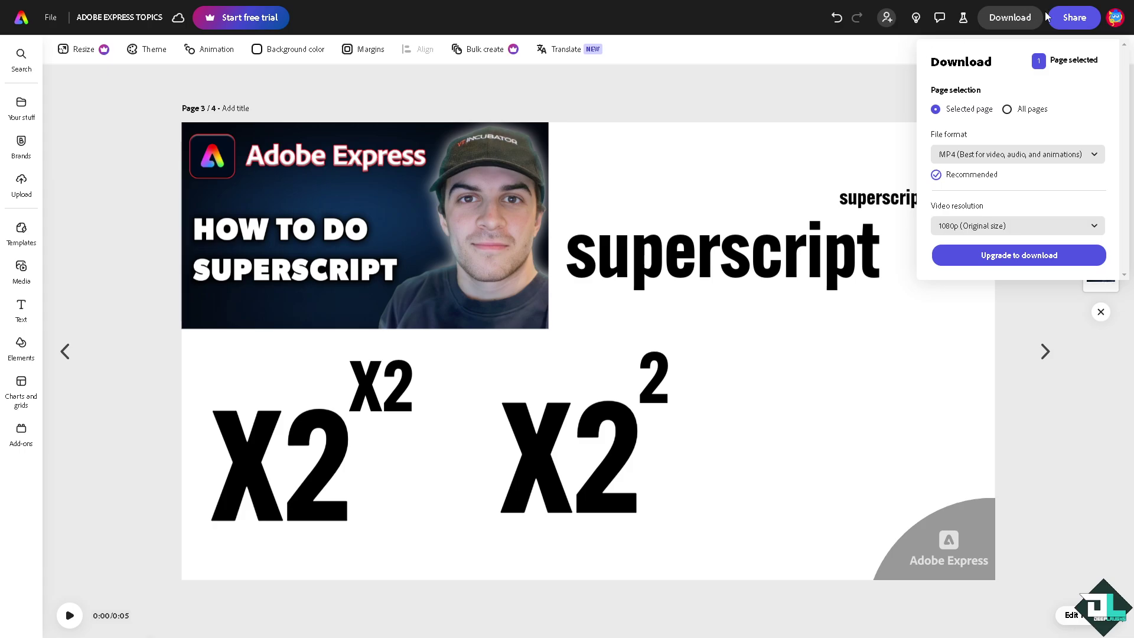
pyautogui.click(1074, 18)
pyautogui.click(1075, 19)
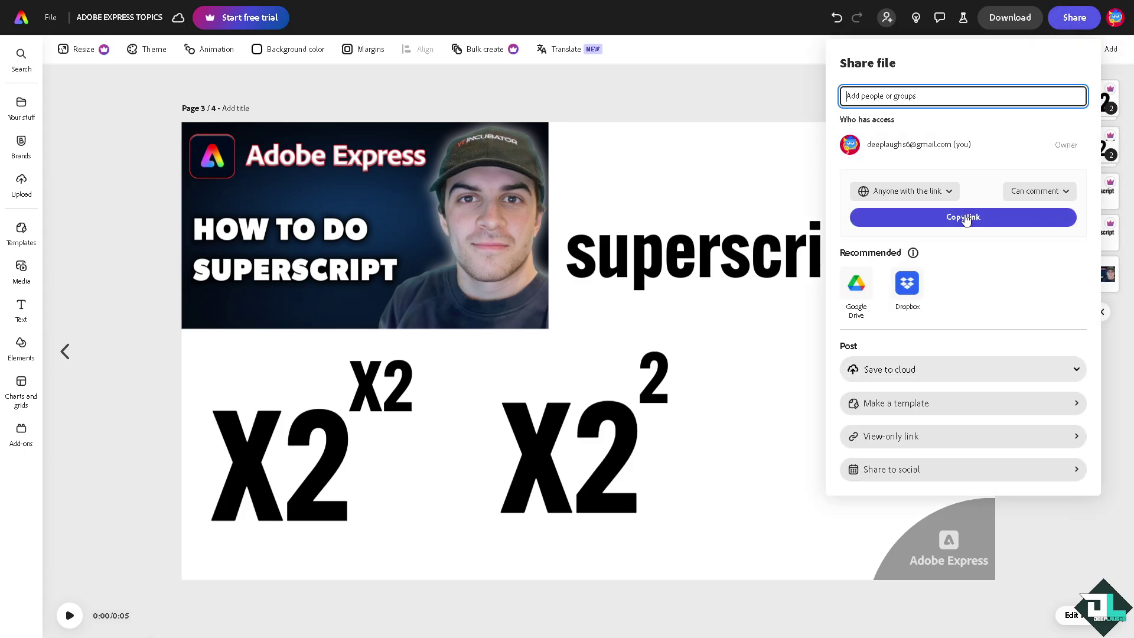
pyautogui.click(964, 218)
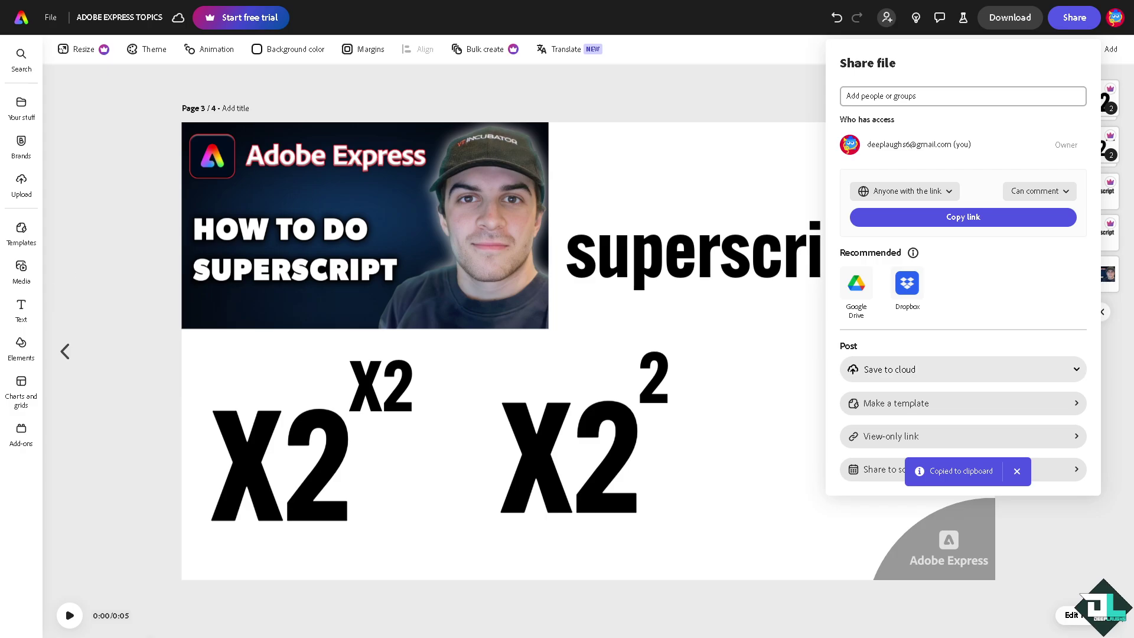